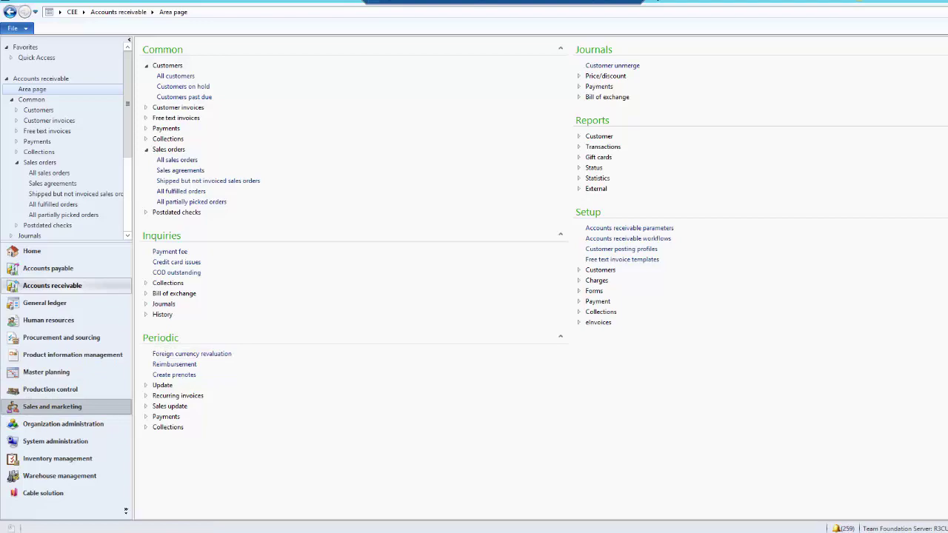
Step: Review the Sales and marketing search parameters, including the search type choices, keep Partial match selected, and close the form
click(52, 406)
scroll(604, 493, down, 3)
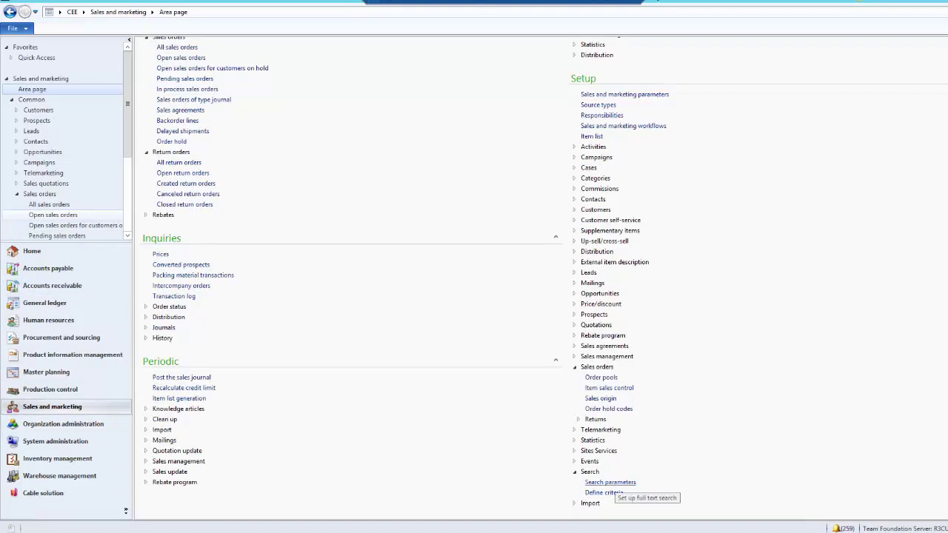
click(610, 482)
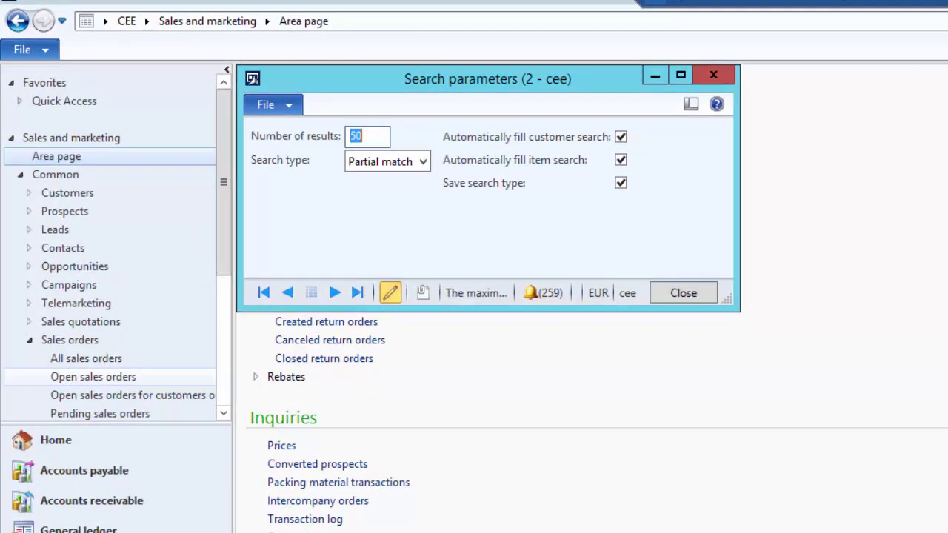
click(362, 136)
click(423, 161)
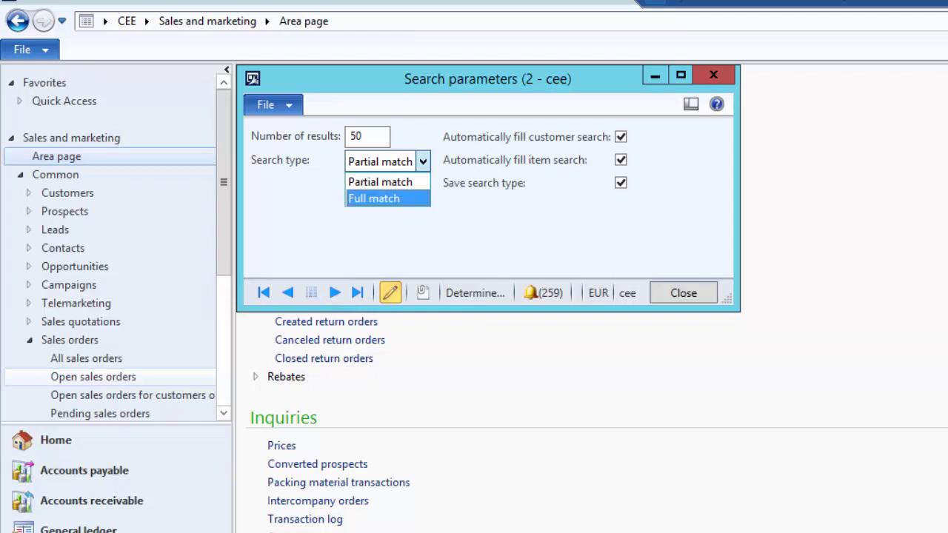
click(380, 181)
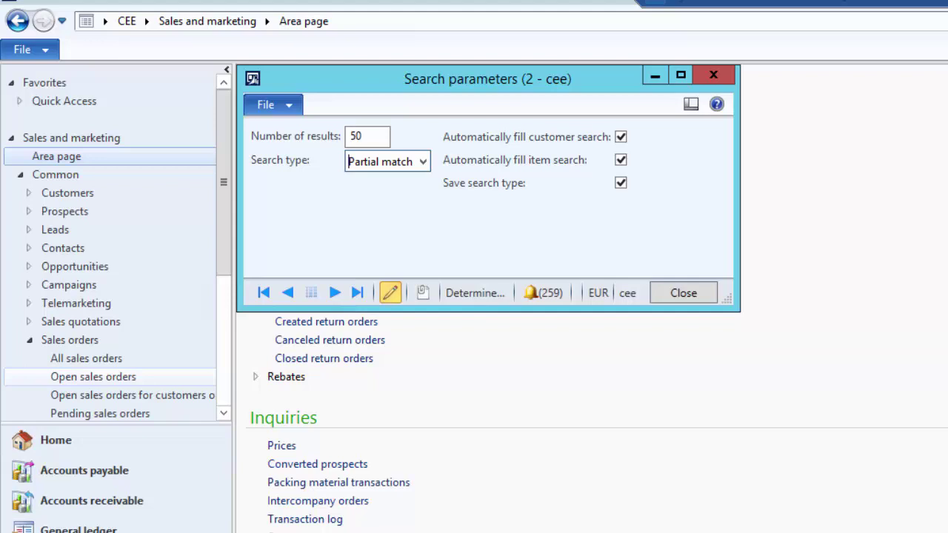
key(Escape)
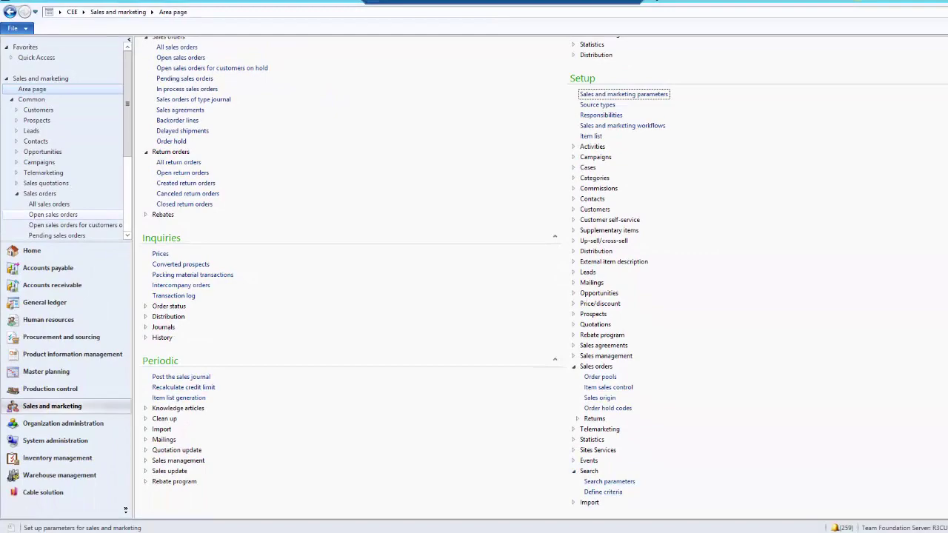
Step: Open the search criteria definitions in Sales and marketing setup and review the available search types
click(603, 492)
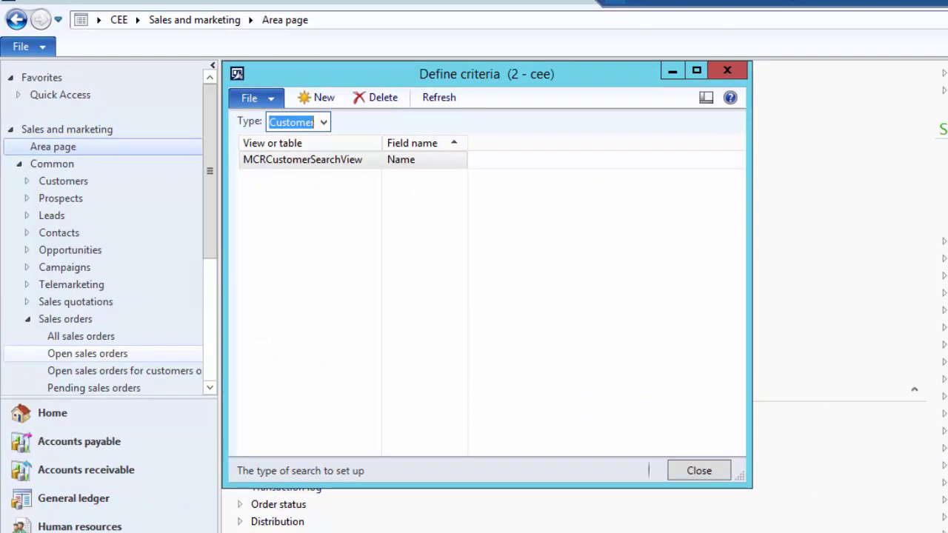
click(323, 122)
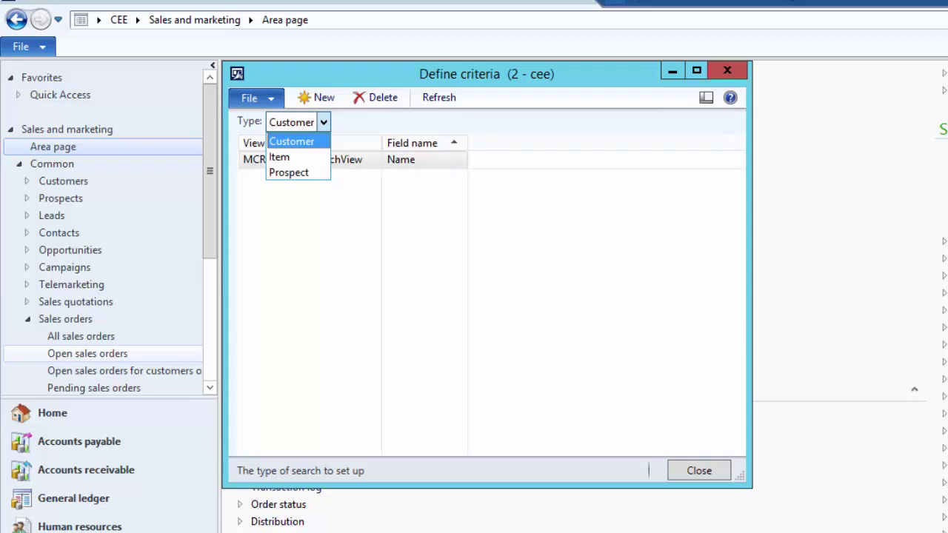
key(Down)
key(Down)
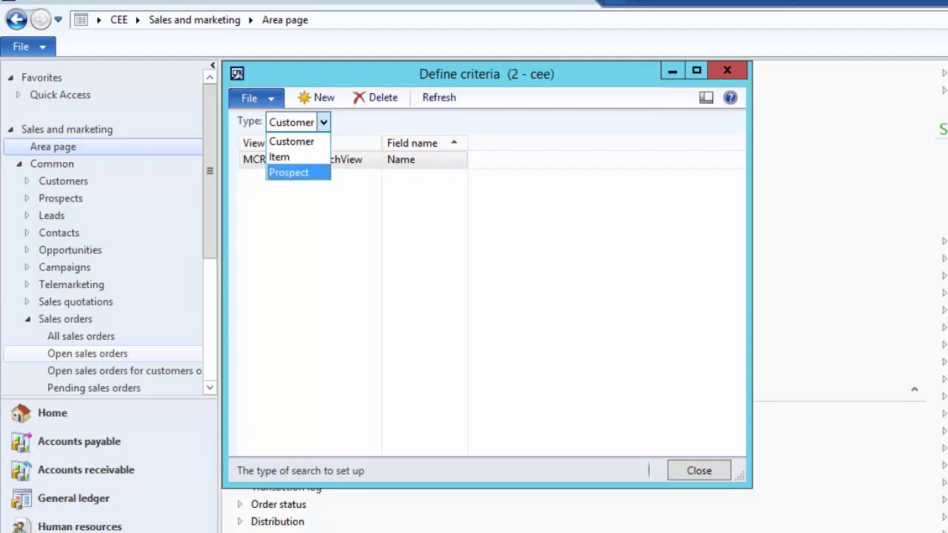
key(Escape)
key(Tab)
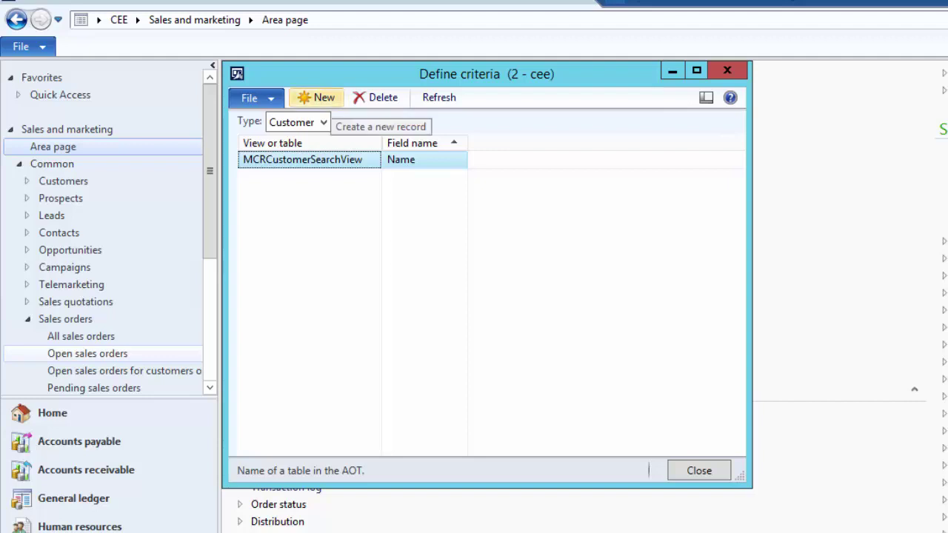
Step: Add a customer search criteria record, look through its available field names, and delete the record
click(318, 97)
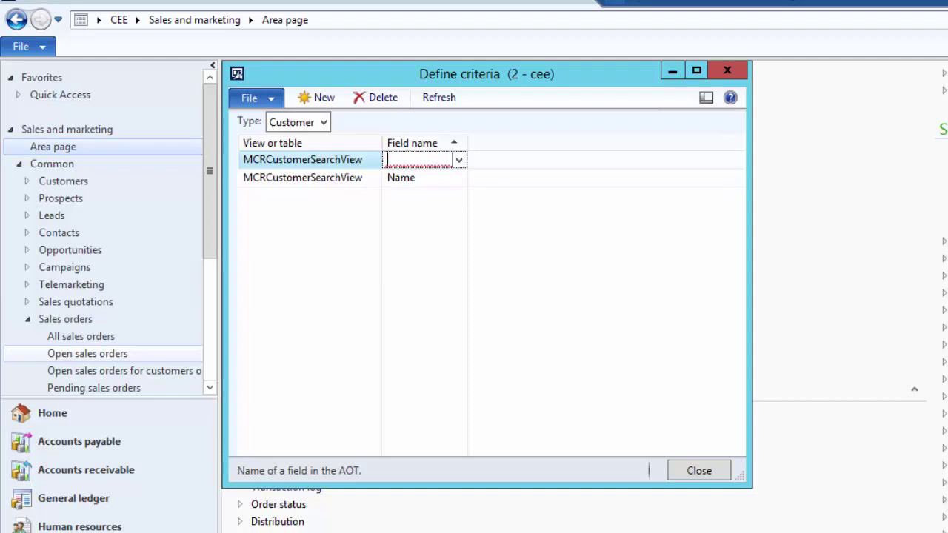
click(458, 160)
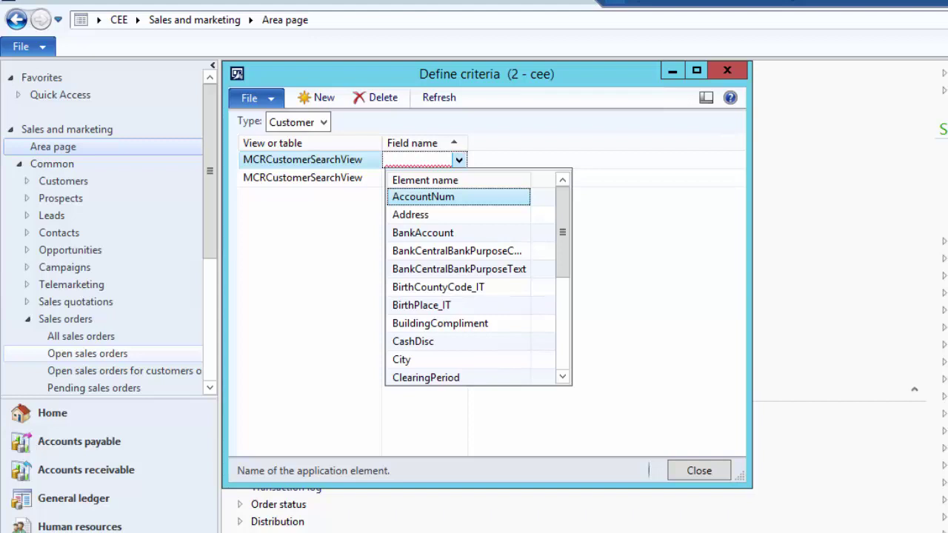
key(Escape)
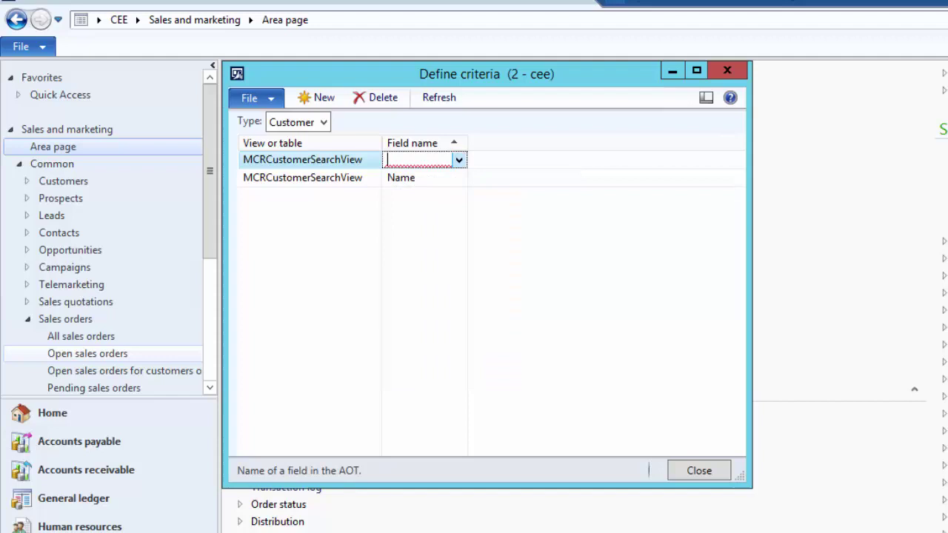
click(377, 97)
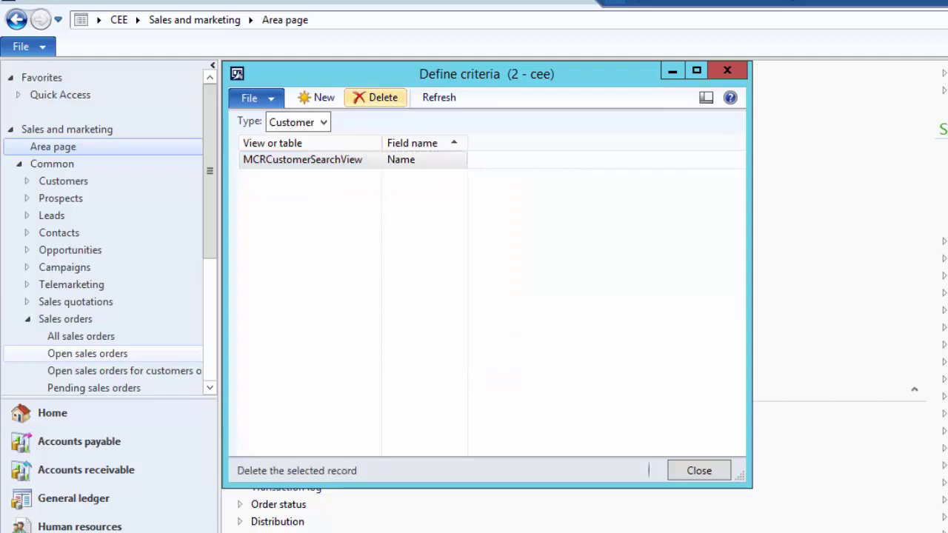
Step: Switch the search criteria type to Item and select the ItemId criterion
click(323, 122)
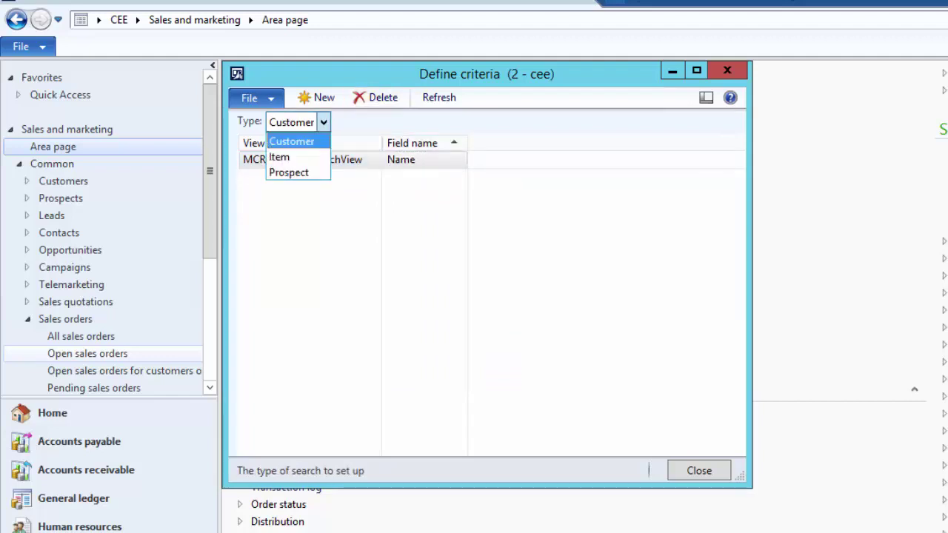
key(Down)
key(Return)
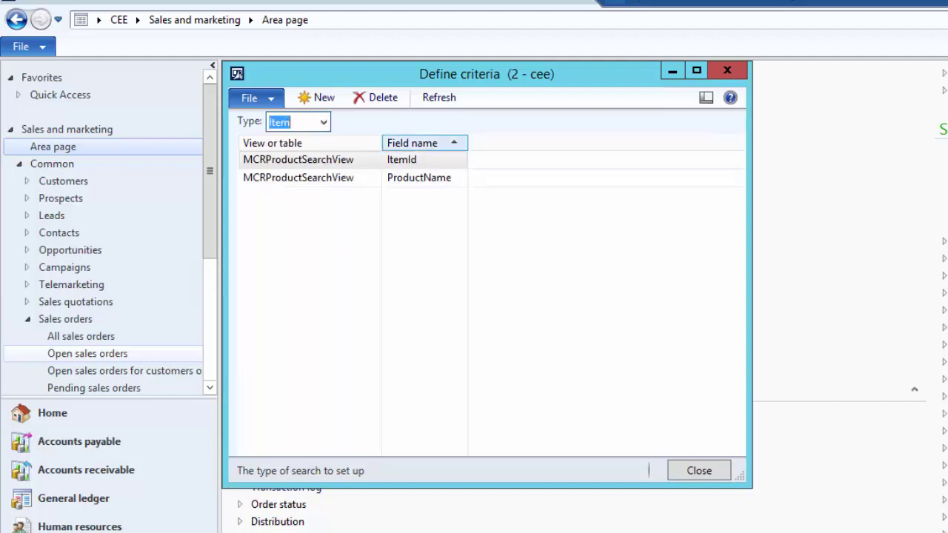
click(324, 122)
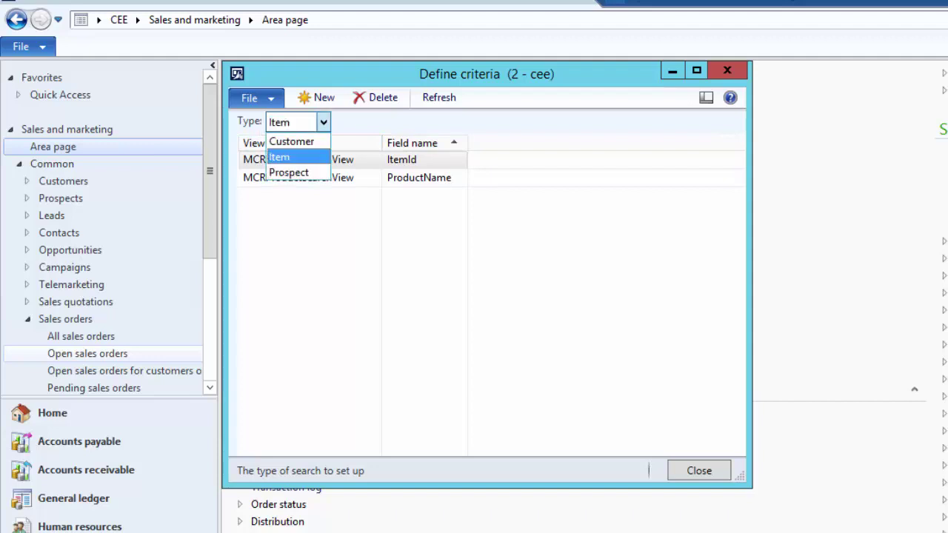
click(402, 159)
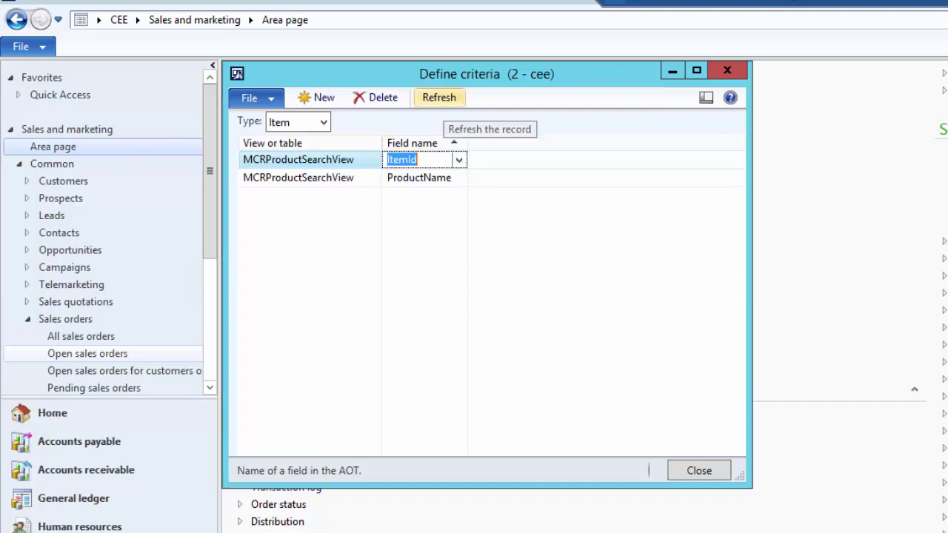
Step: Refresh the full text search records with Item as the source, and close the criteria definitions
click(439, 97)
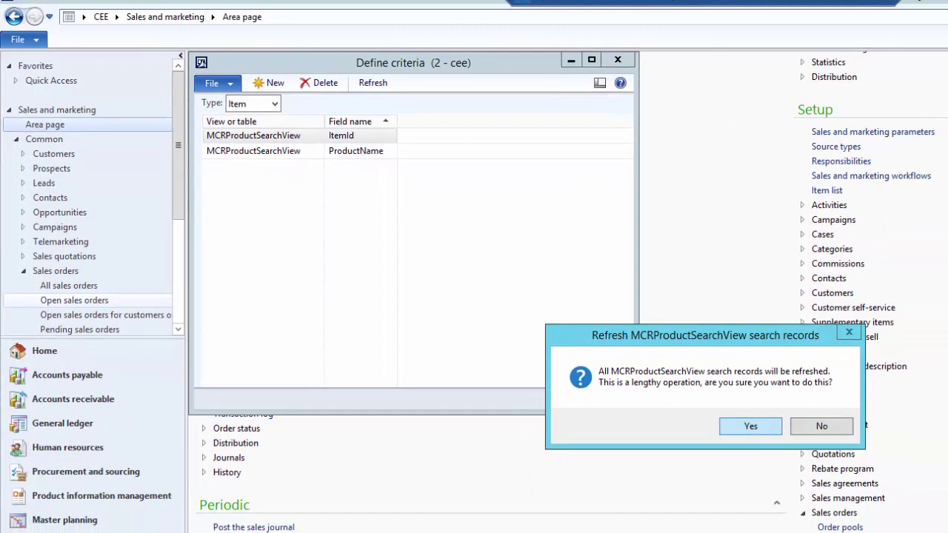
key(Return)
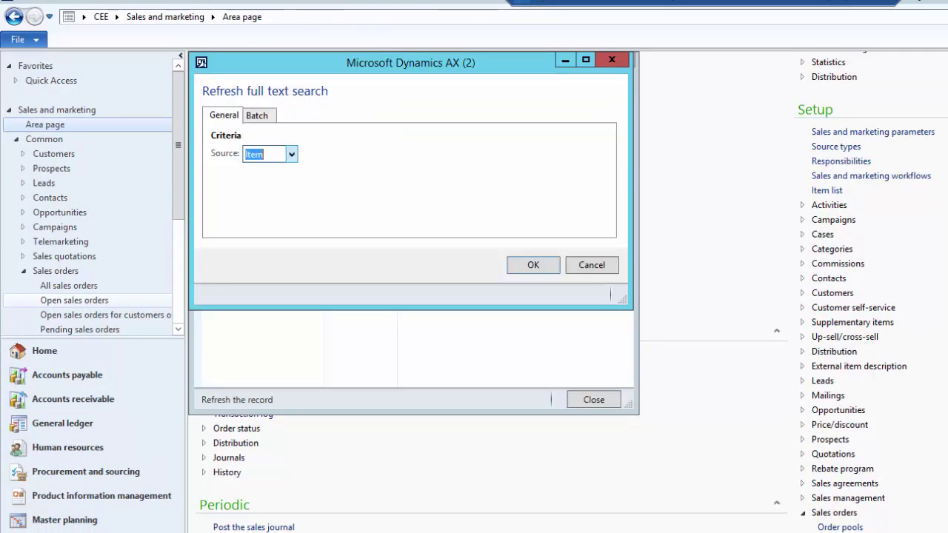
click(291, 154)
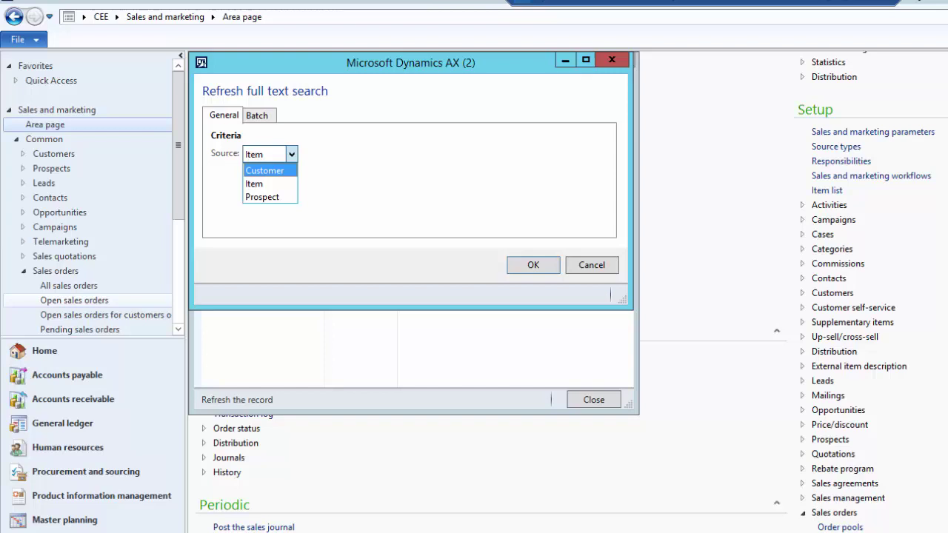
key(Down)
key(Up)
key(Down)
key(Return)
key(Return)
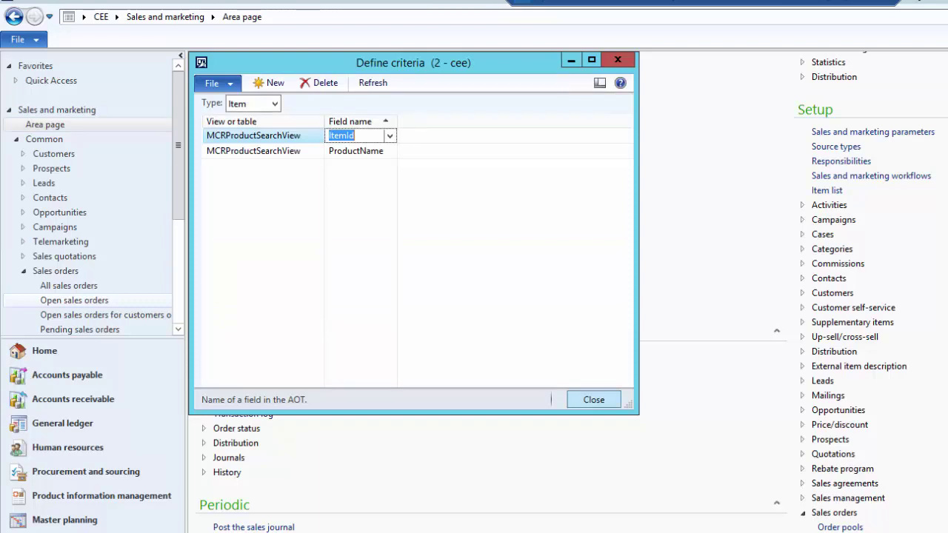
click(593, 399)
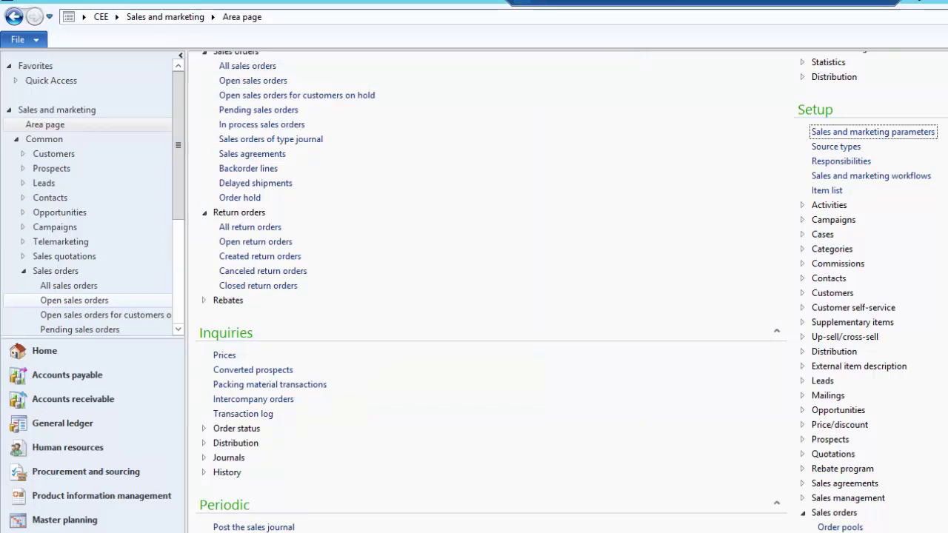
Step: Start a new sales order from the All sales orders list in Accounts receivable
click(73, 399)
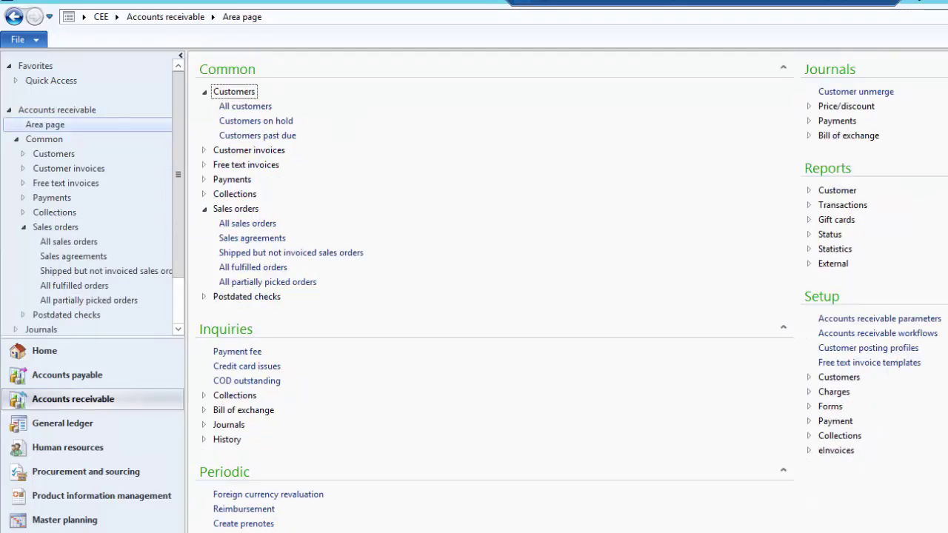
click(248, 223)
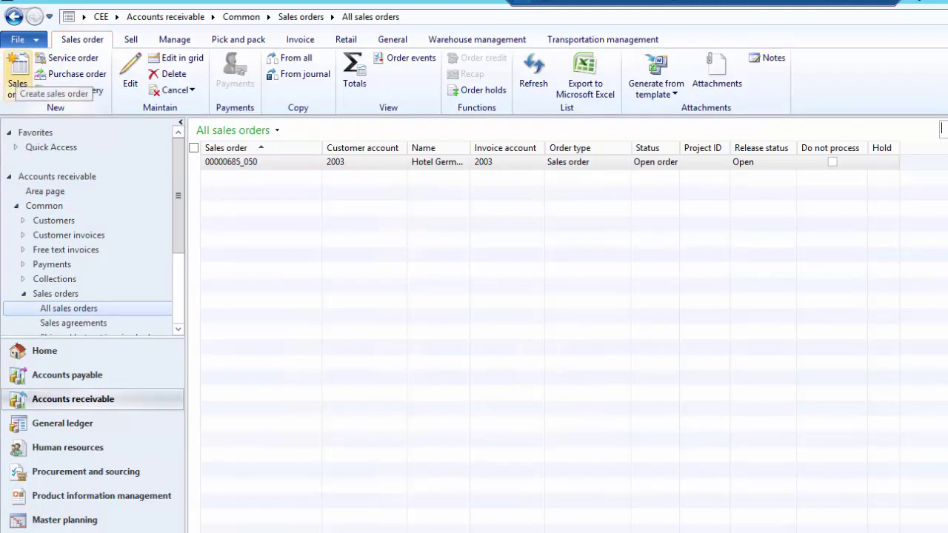
click(18, 78)
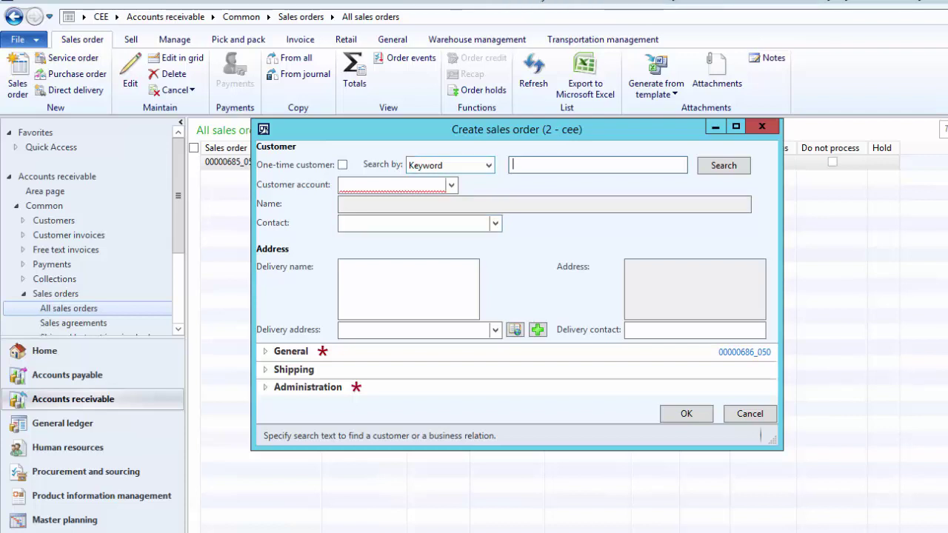
Step: Search customers by the keyword "hotel" and select Hotel Germany as the sales order's customer
click(444, 165)
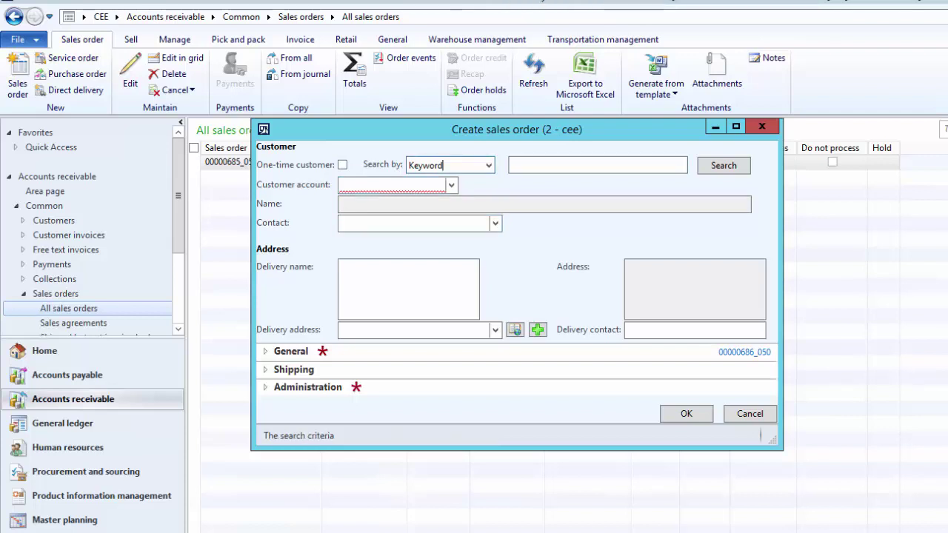
click(513, 165)
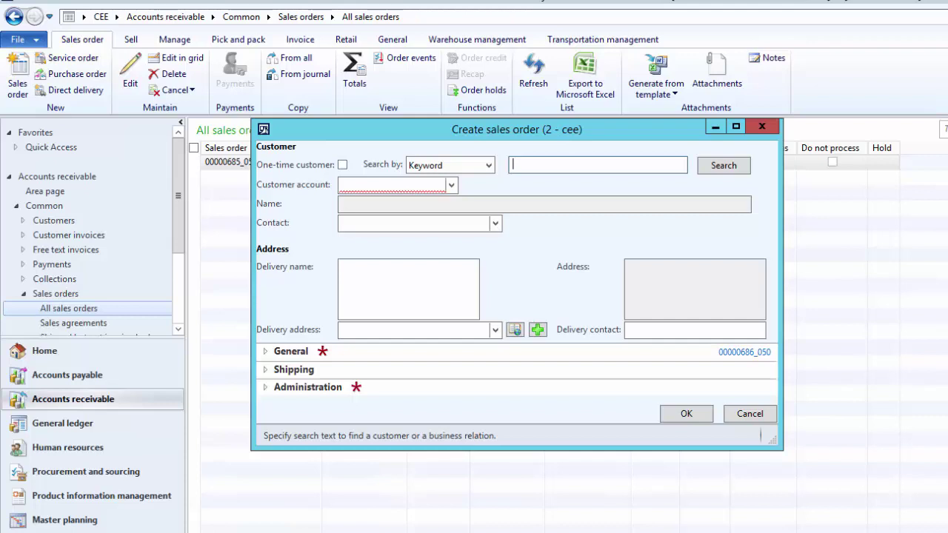
text(hot)
key(BackSpace)
text(el)
key(Return)
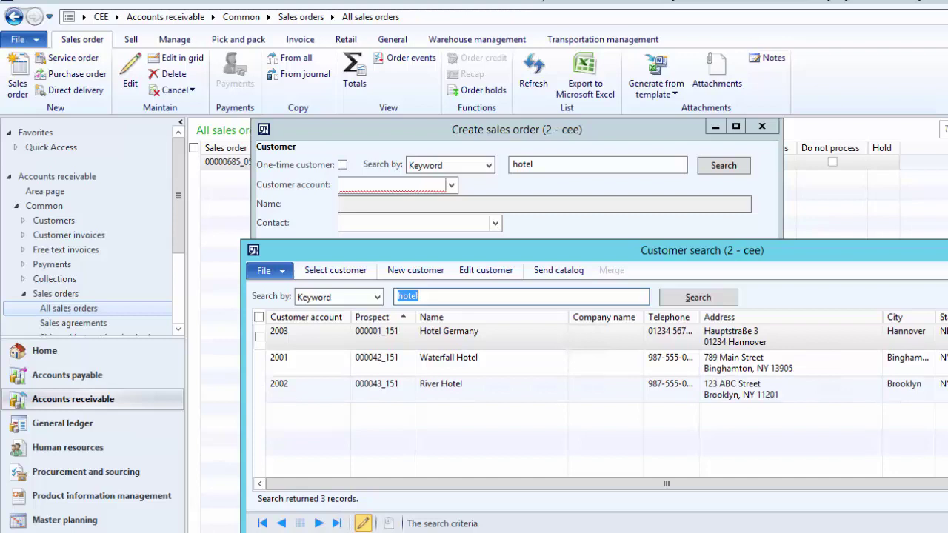
click(491, 336)
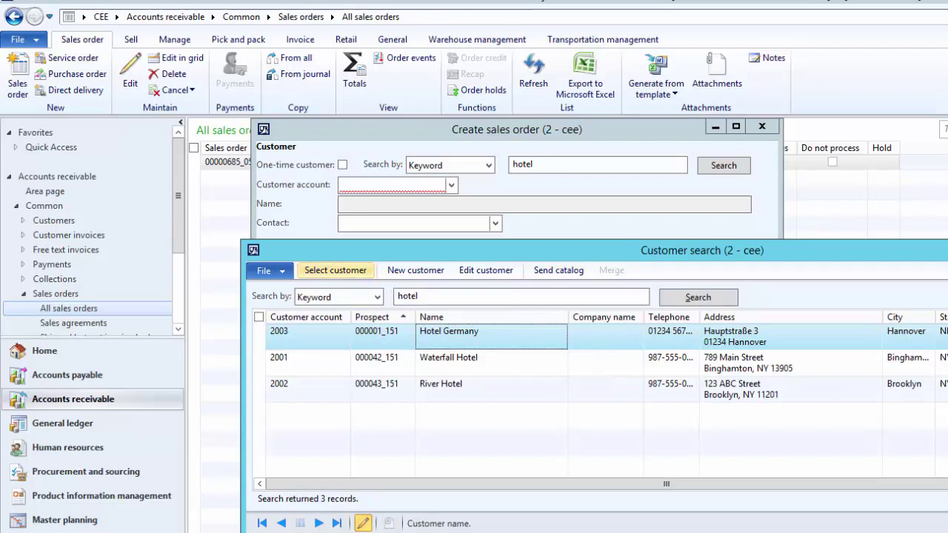
click(335, 270)
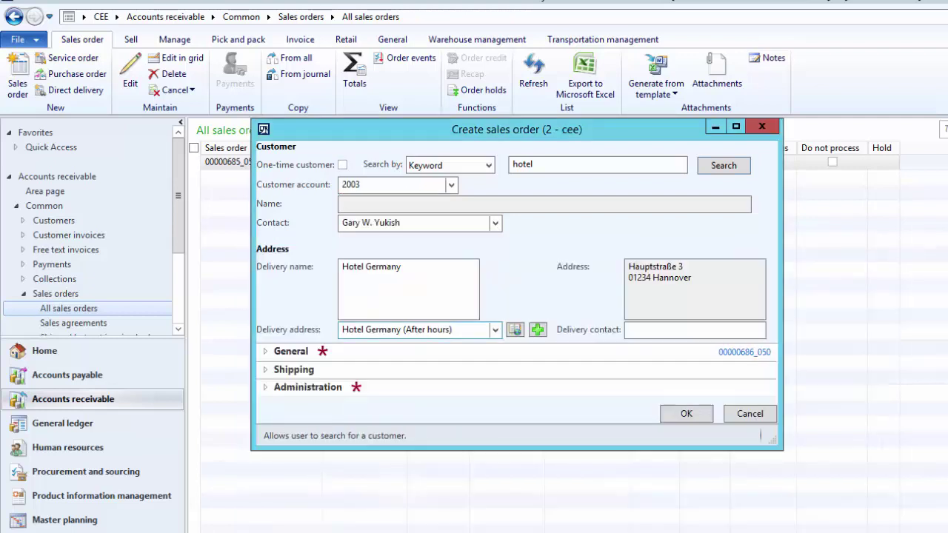
Step: Review the customer search-by options in the new sales order, from Keyword to Business account, keeping Keyword
mouse_move(434, 329)
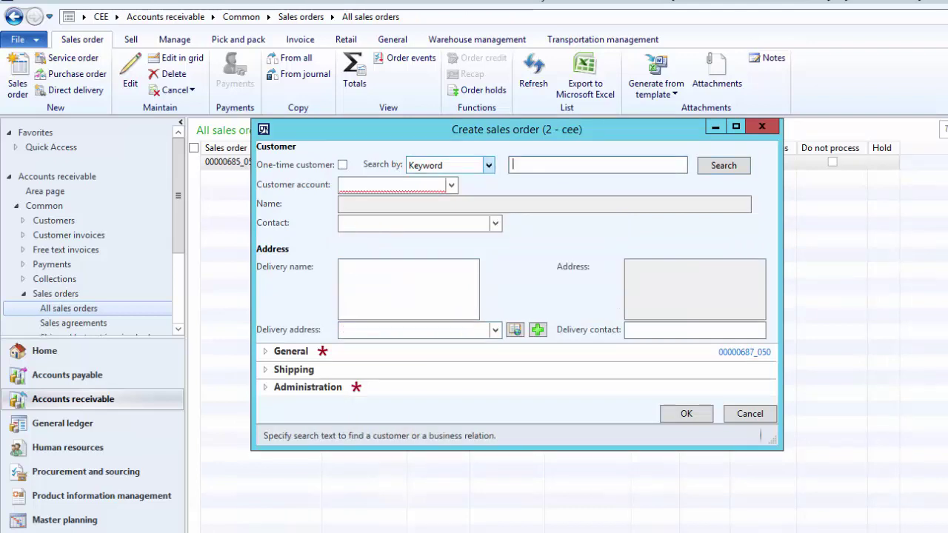
key(alt+Down)
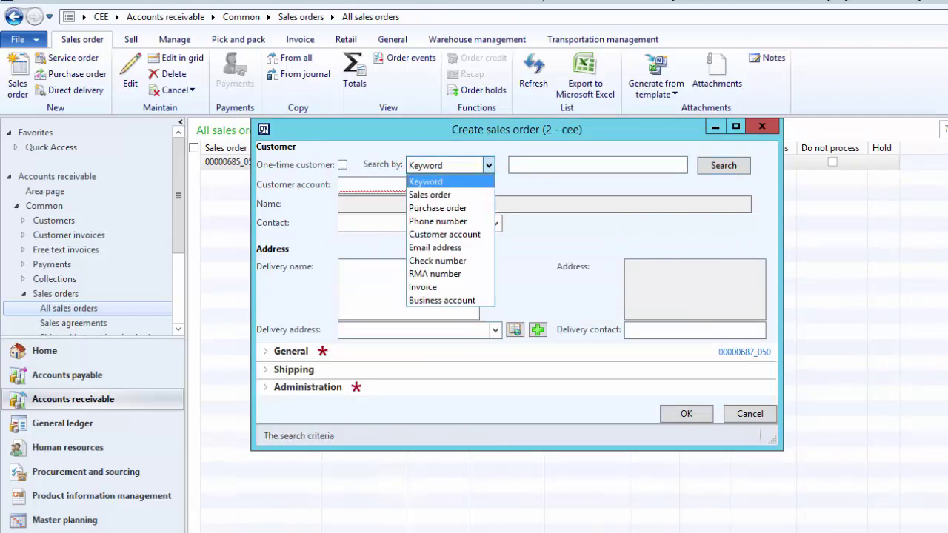
key(Down)
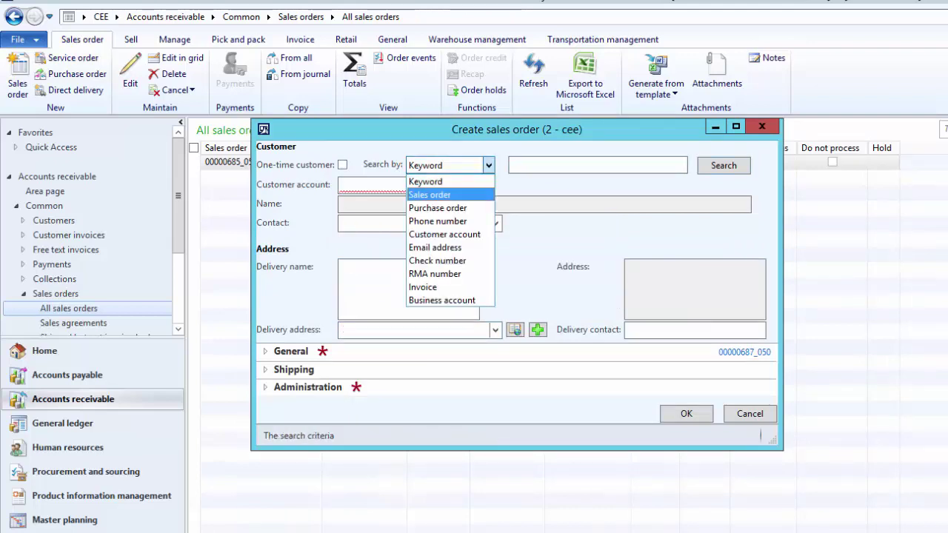
key(Down)
key(Down)
key(Down)
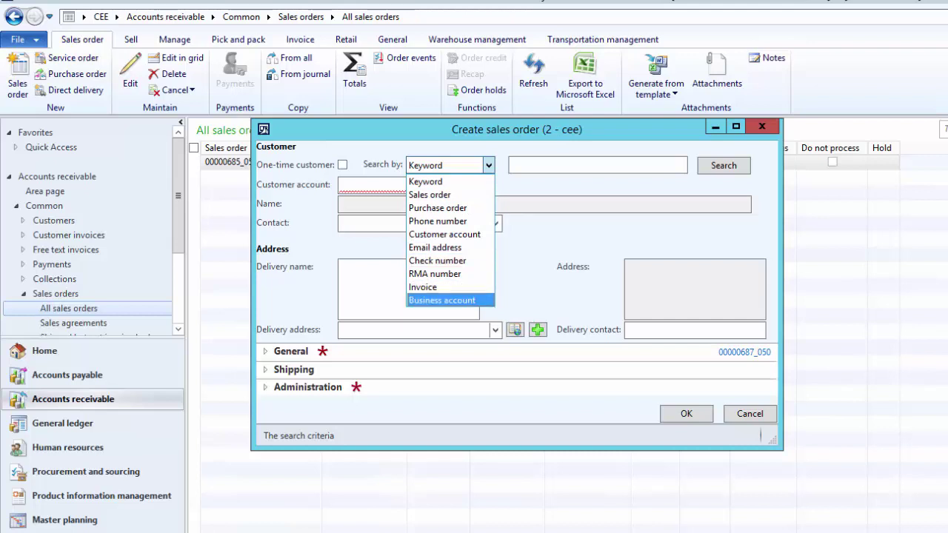
click(514, 164)
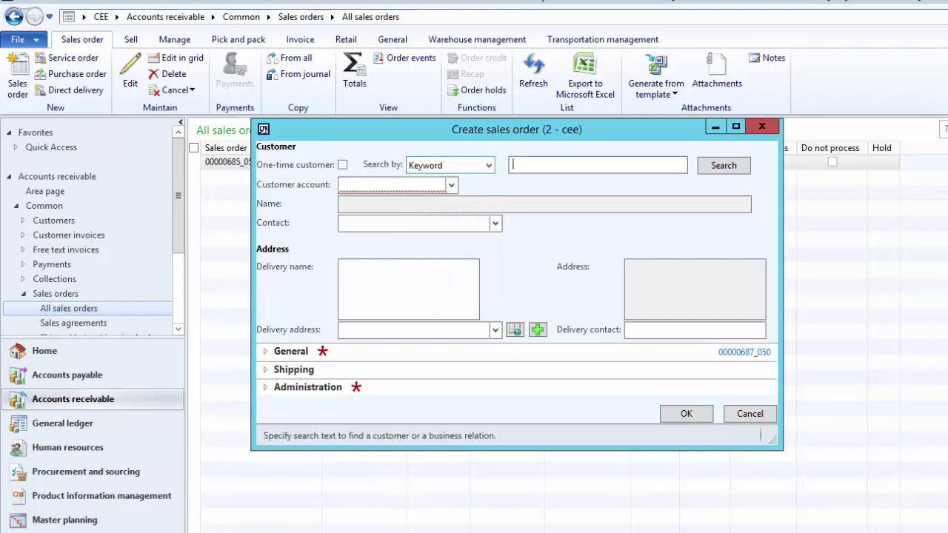